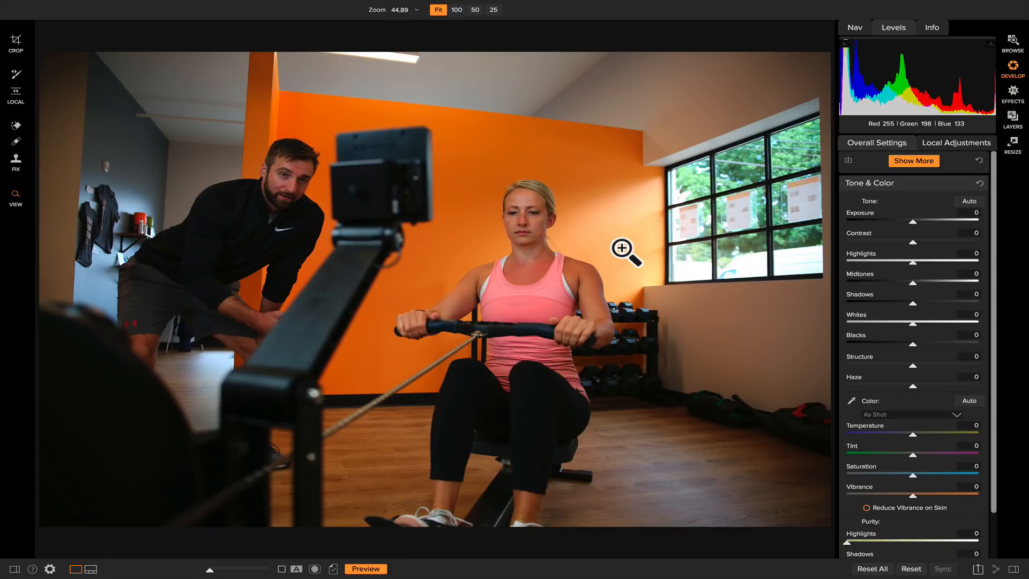
# Step: With the clipping overlay on, set exposure to -0.35, shadows to 20, midtones to 24, contrast to 14 and saturation to -10
pyautogui.press('j')
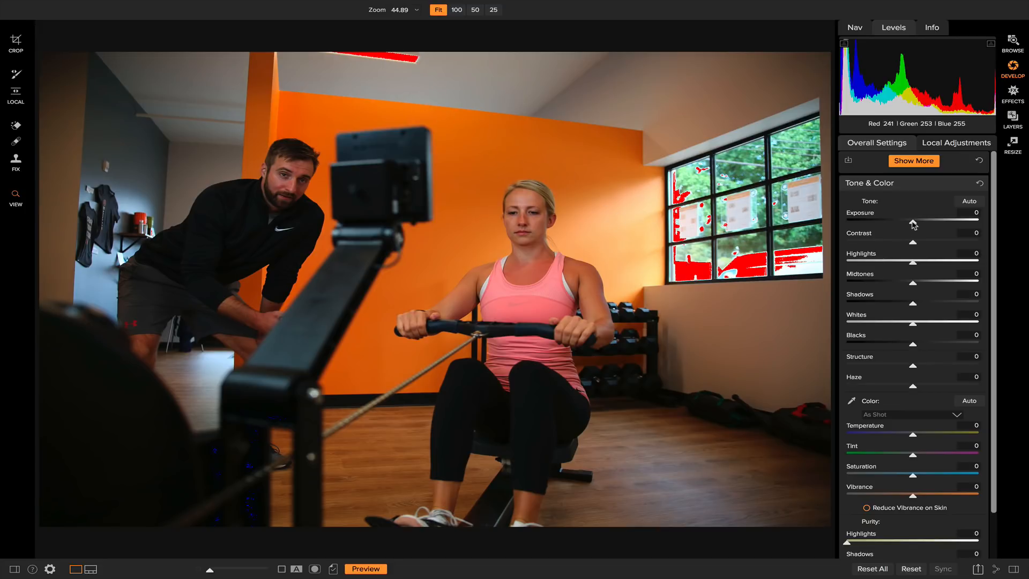
pyautogui.moveTo(914, 225); pyautogui.dragTo(910, 225)
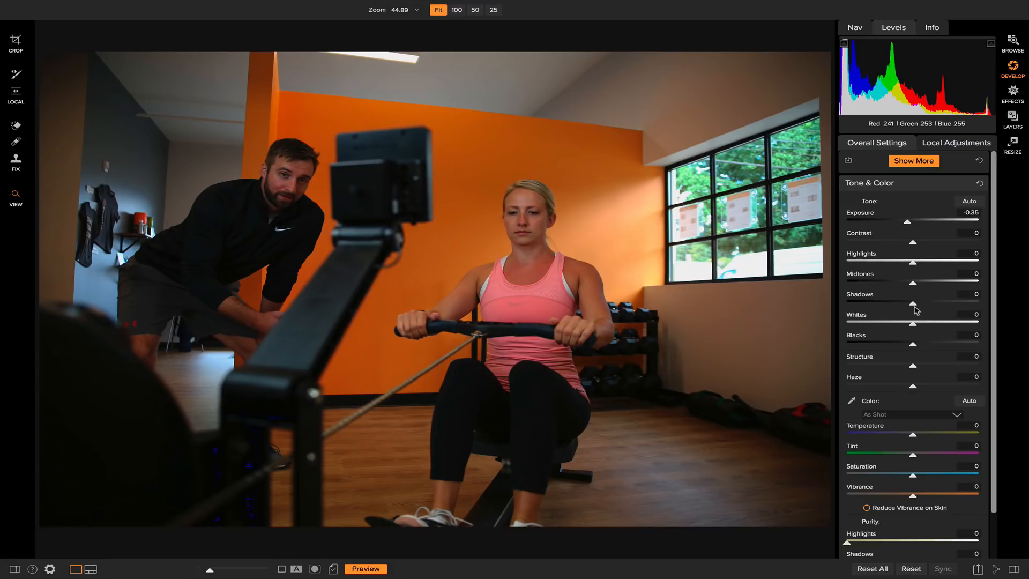
pyautogui.moveTo(913, 304); pyautogui.dragTo(927, 306)
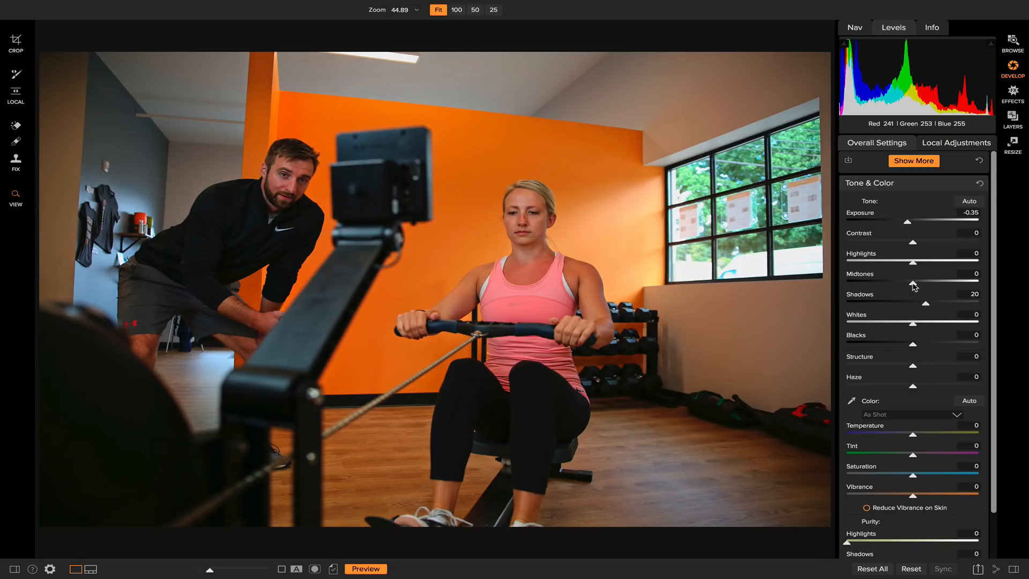
pyautogui.moveTo(914, 286); pyautogui.dragTo(930, 286)
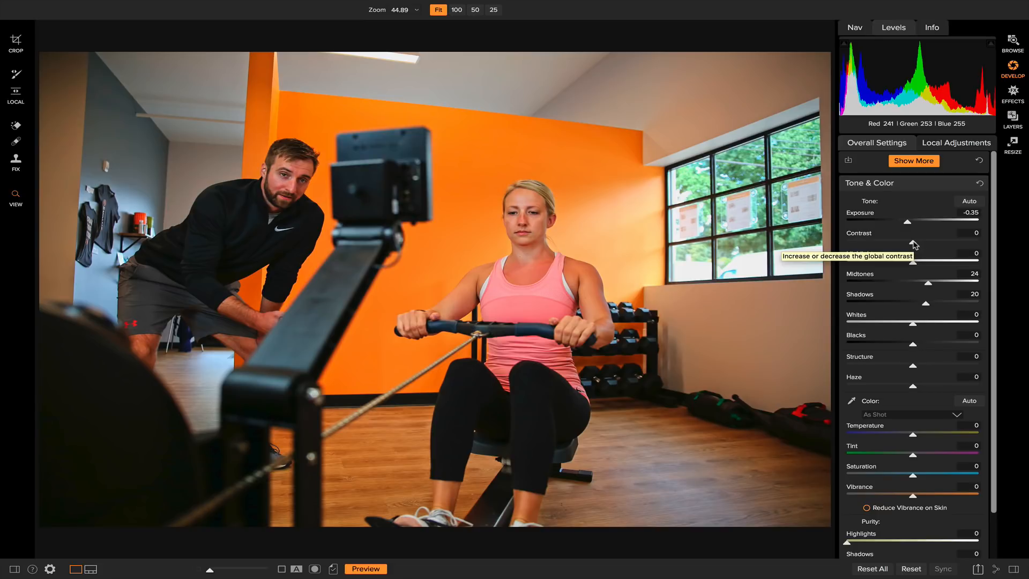
pyautogui.moveTo(915, 245); pyautogui.dragTo(922, 245)
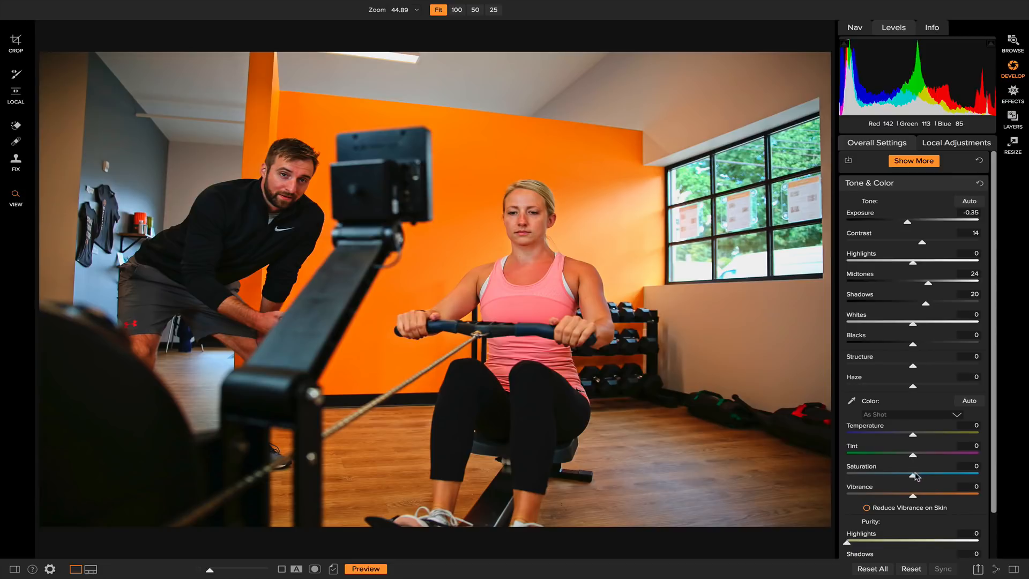
pyautogui.moveTo(915, 479)
pyautogui.mouseDown()
pyautogui.moveTo(850, 479)
pyautogui.moveTo(910, 480)
pyautogui.mouseUp()
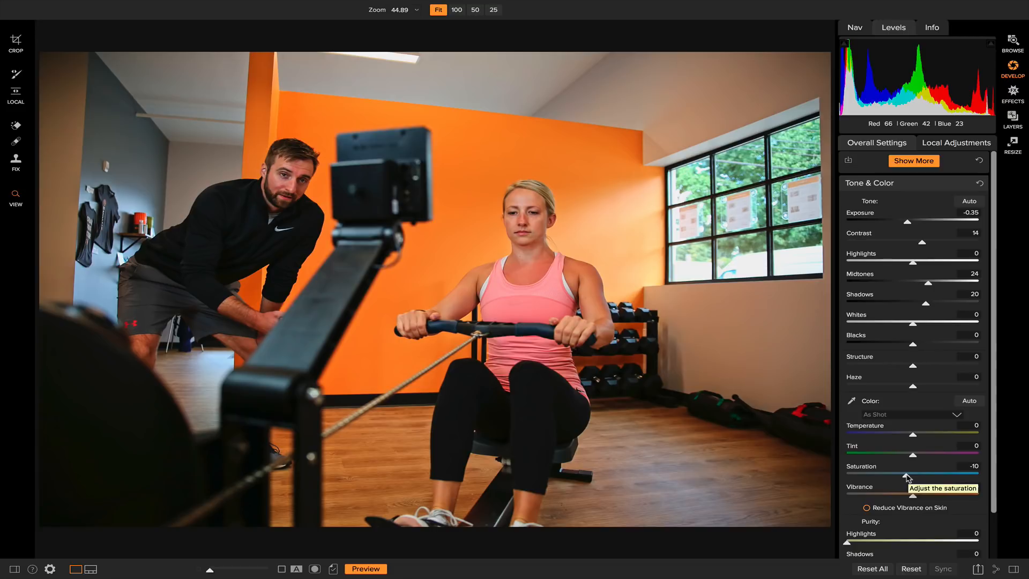
# Step: Crop the photo proportionally to about 5314 x 3543 pixels, reposition the image inside the frame and apply the crop
pyautogui.click(16, 43)
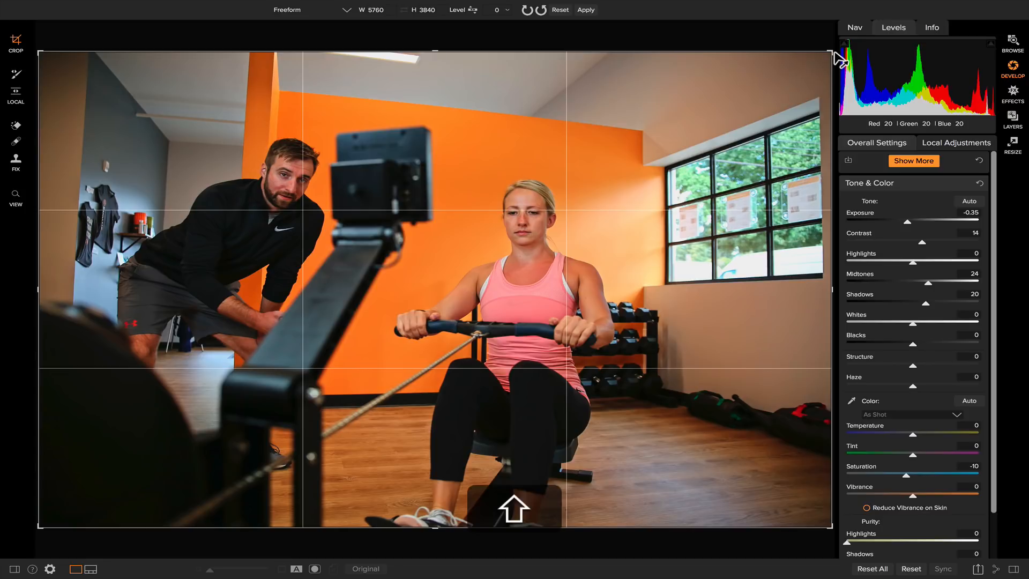
pyautogui.press('shift')
pyautogui.moveTo(831, 57); pyautogui.dragTo(808, 74)
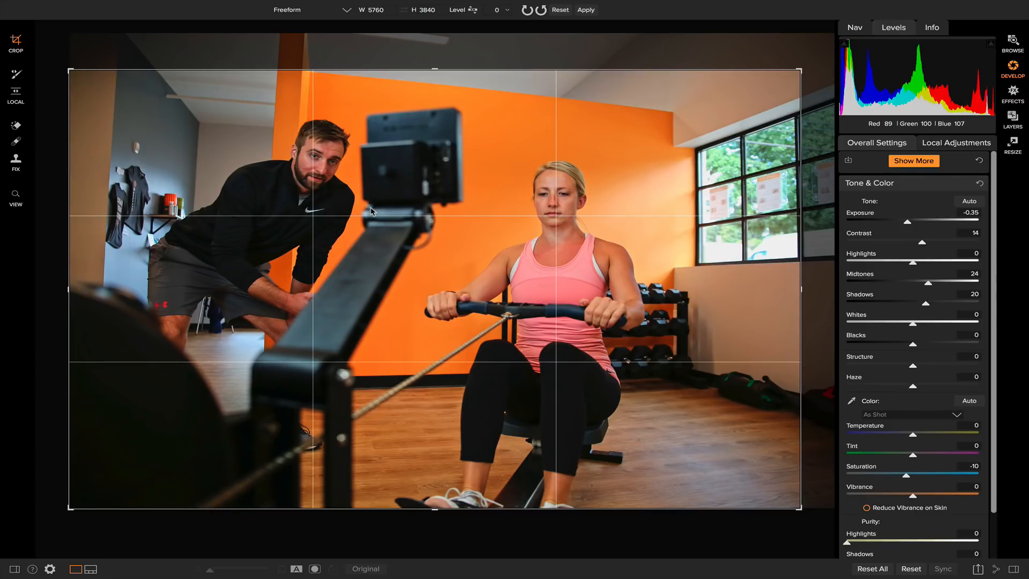
pyautogui.moveTo(557, 205); pyautogui.dragTo(591, 221)
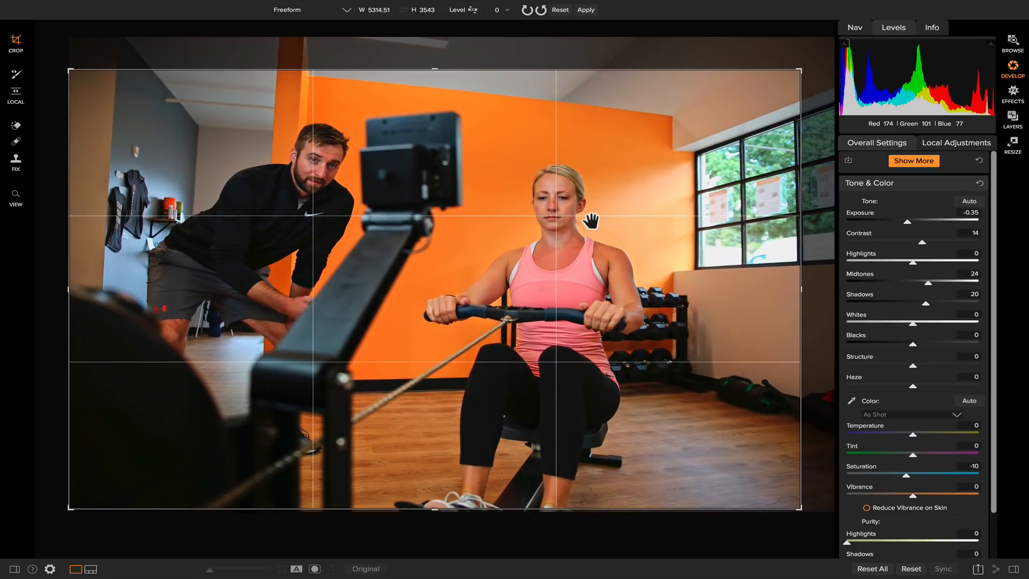
pyautogui.press('Return')
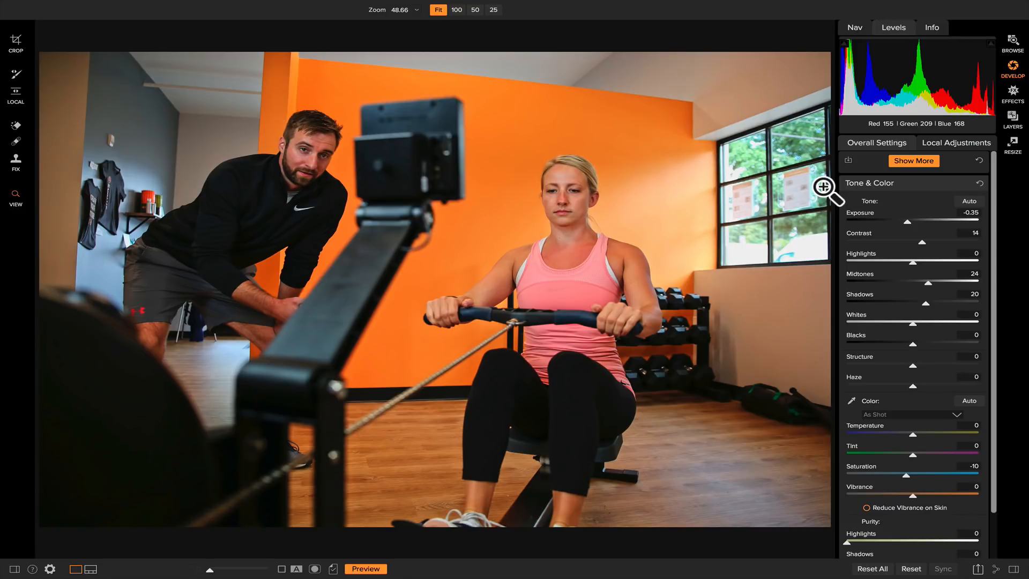
# Step: Add a Dynamic Contrast filter in Effects and invert its mask to hide the effect across the whole photo
pyautogui.click(1012, 97)
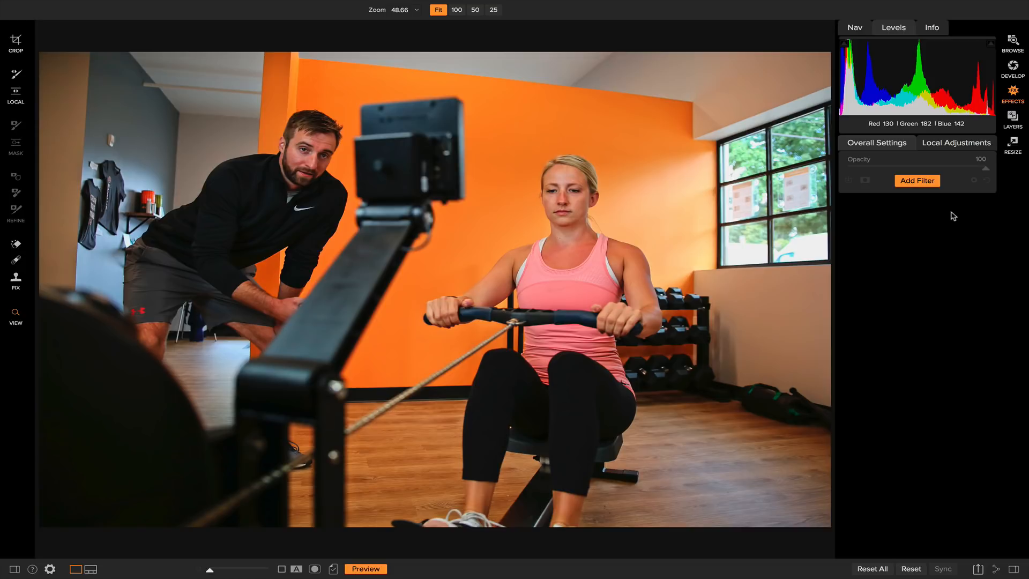
pyautogui.click(924, 182)
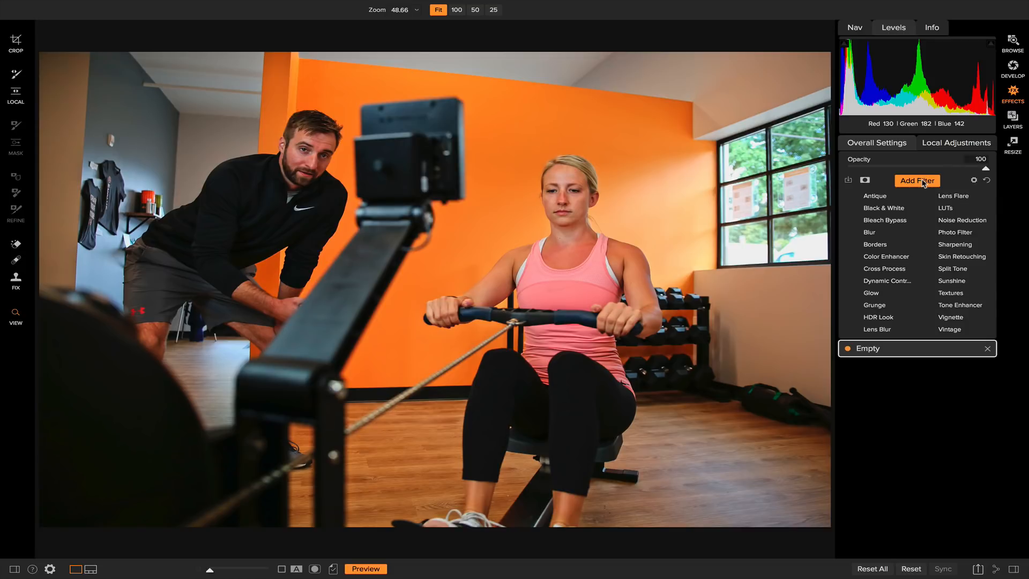
pyautogui.click(890, 281)
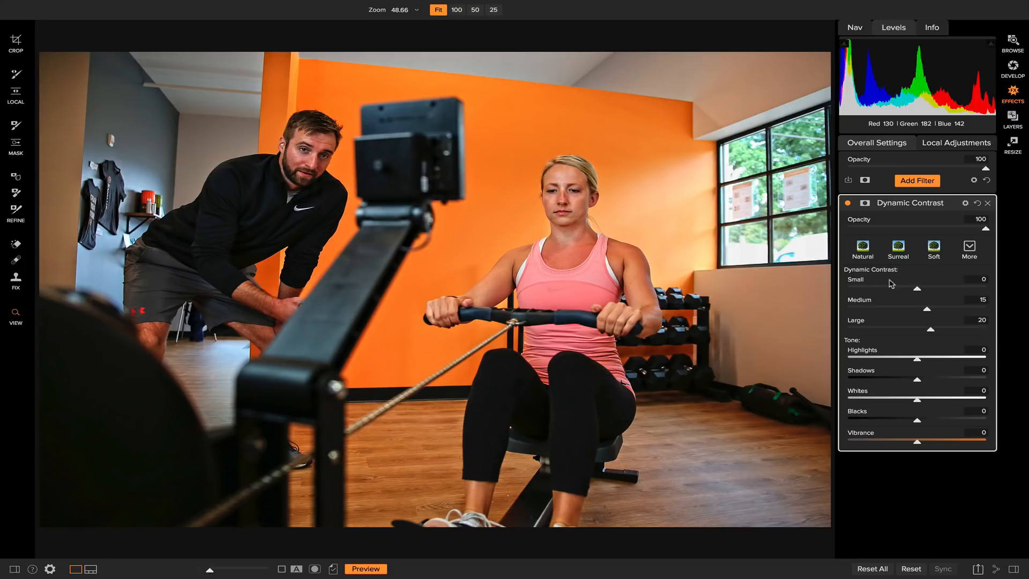
pyautogui.click(866, 205)
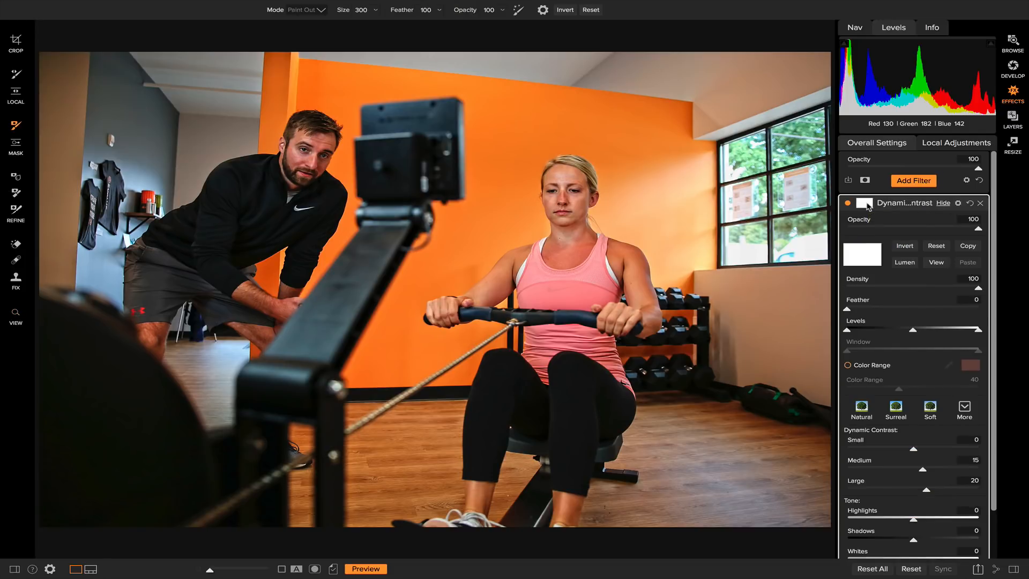
pyautogui.click(905, 246)
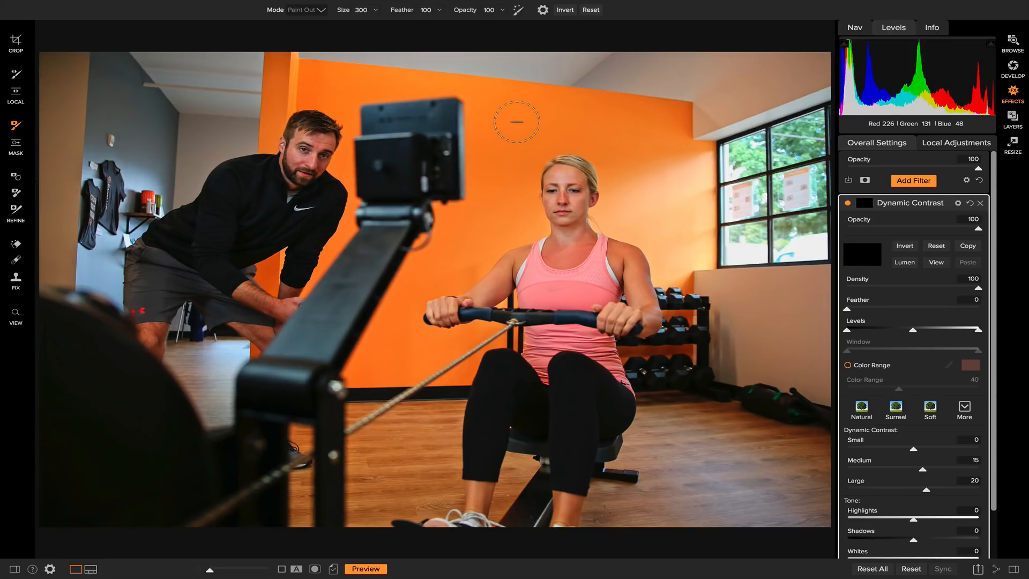
# Step: Paint the Dynamic Contrast effect in over both people's faces and upper bodies and the woman's hands, reducing the brush size to 125 for detail
pyautogui.press('shift')
pyautogui.hotkey('shift', 'x')
pyautogui.click(568, 223)
pyautogui.moveTo(311, 135); pyautogui.dragTo(268, 212)
pyautogui.press('[')
pyautogui.press('[')
pyautogui.press('[')
pyautogui.moveTo(432, 322)
pyautogui.mouseDown()
pyautogui.moveTo(458, 315)
pyautogui.moveTo(455, 305)
pyautogui.mouseUp()
pyautogui.moveTo(619, 316)
pyautogui.mouseDown()
pyautogui.moveTo(606, 315)
pyautogui.moveTo(626, 326)
pyautogui.mouseUp()
pyautogui.moveTo(320, 183); pyautogui.dragTo(290, 222)
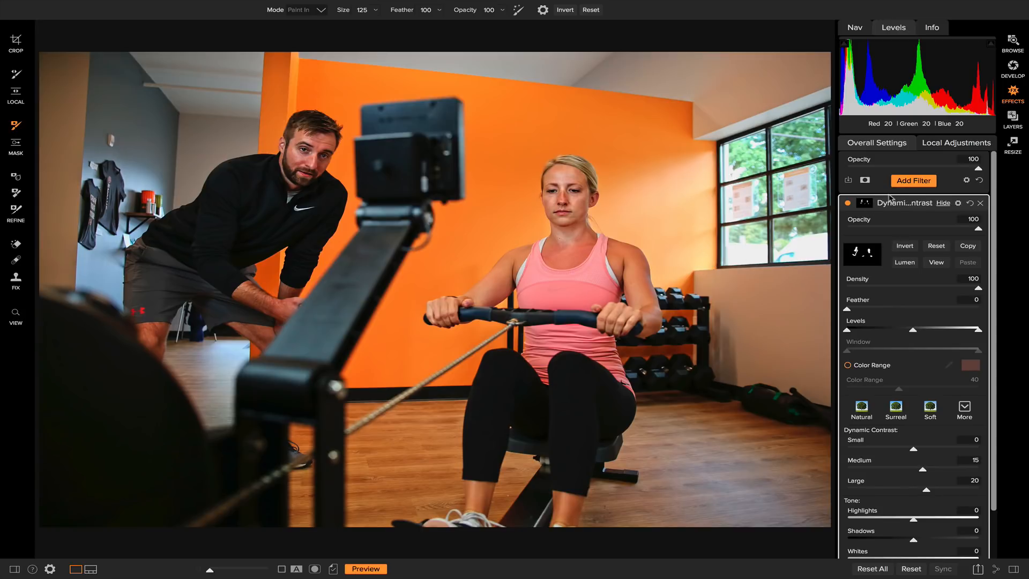
# Step: Compare the photo with and without the masked Dynamic Contrast filter and set the filter's opacity to 76
pyautogui.click(848, 204)
pyautogui.click(848, 204)
pyautogui.click(847, 204)
pyautogui.click(848, 204)
pyautogui.moveTo(979, 231); pyautogui.dragTo(949, 233)
# Step: Add a Sunshine filter and compare the photo with the filter off and on
pyautogui.click(928, 182)
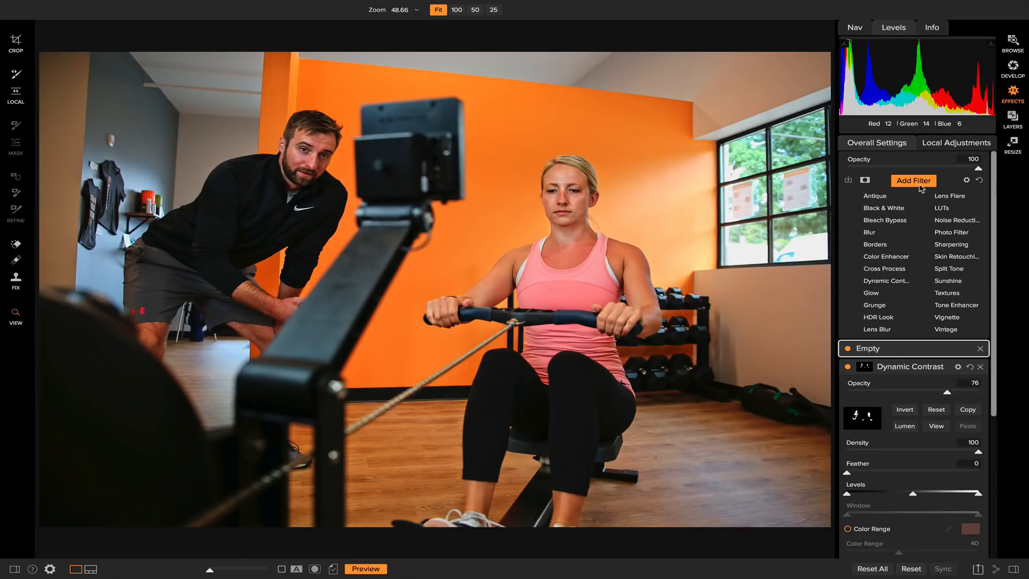
pyautogui.click(948, 282)
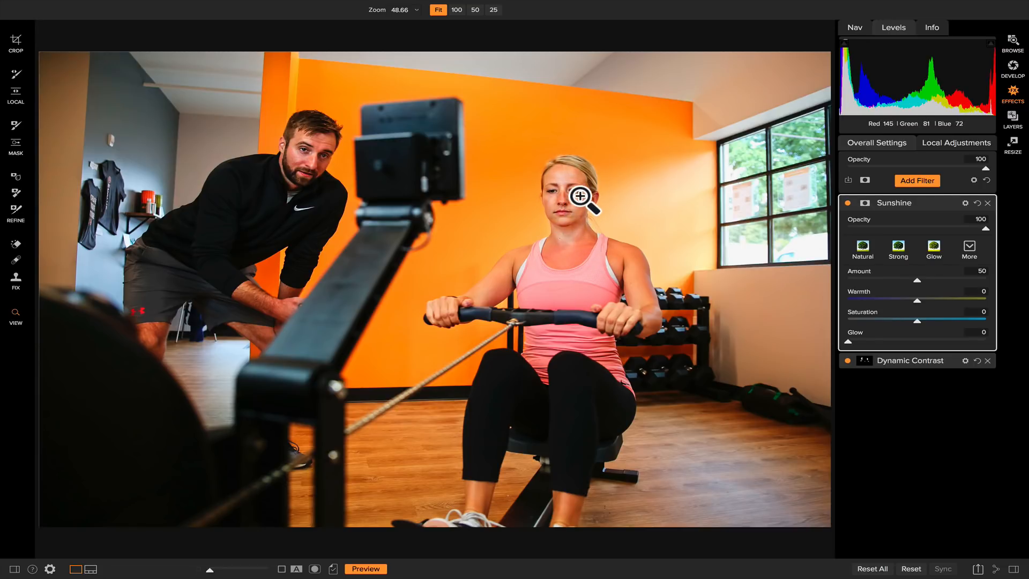
pyautogui.click(847, 203)
pyautogui.click(847, 203)
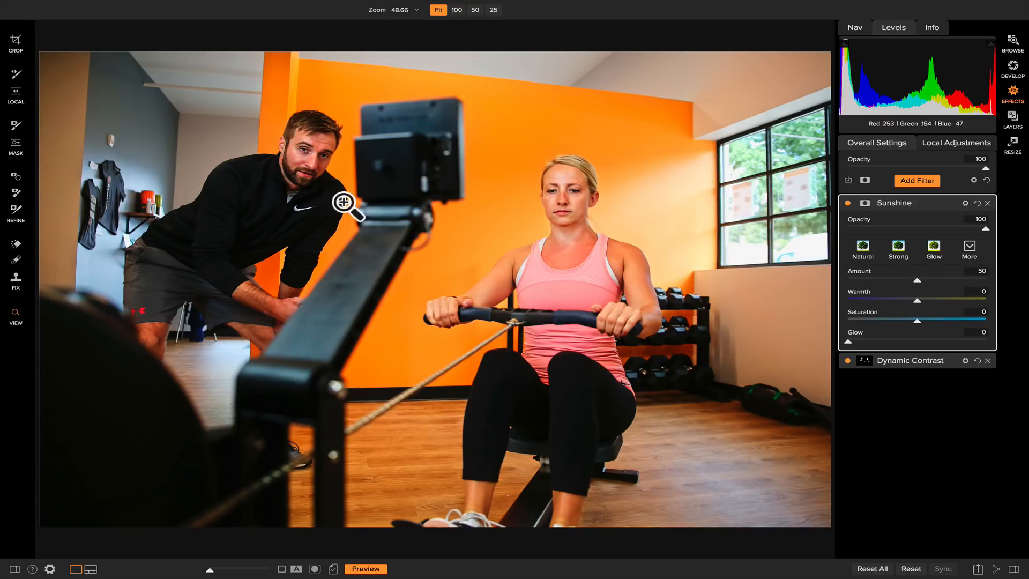
# Step: Place a linear gradient mask on the Sunshine filter, rotate it nearly vertical beside the window and compare the filter off and on
pyautogui.click(16, 147)
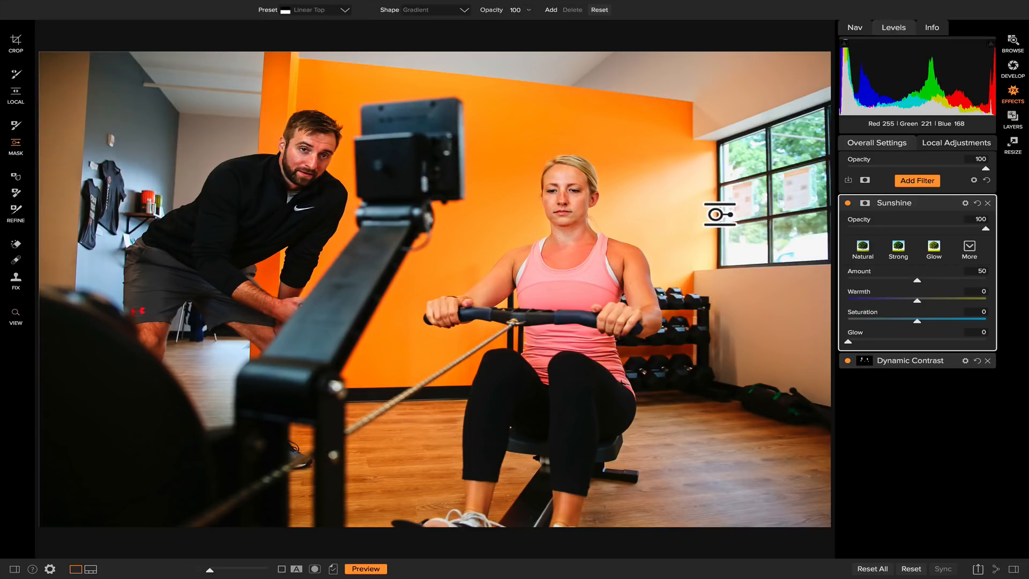
pyautogui.click(717, 206)
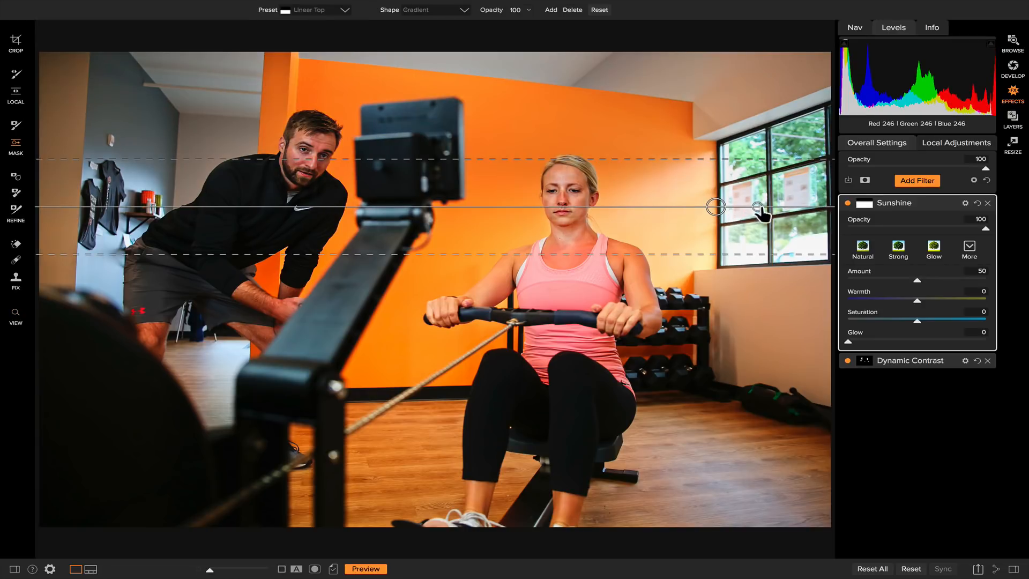
pyautogui.moveTo(757, 208); pyautogui.dragTo(717, 287)
pyautogui.moveTo(716, 207); pyautogui.dragTo(704, 234)
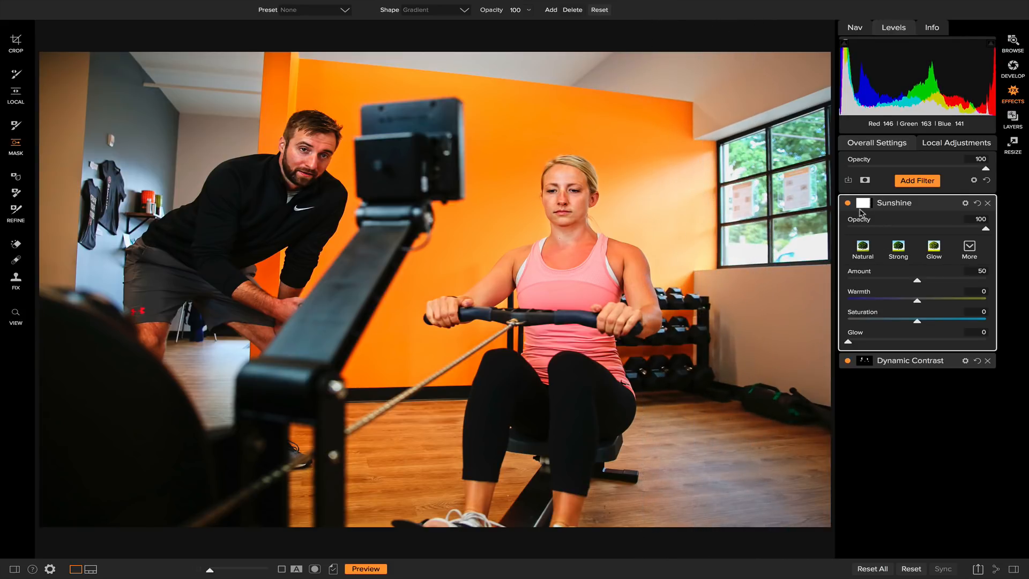
pyautogui.click(848, 203)
pyautogui.click(847, 204)
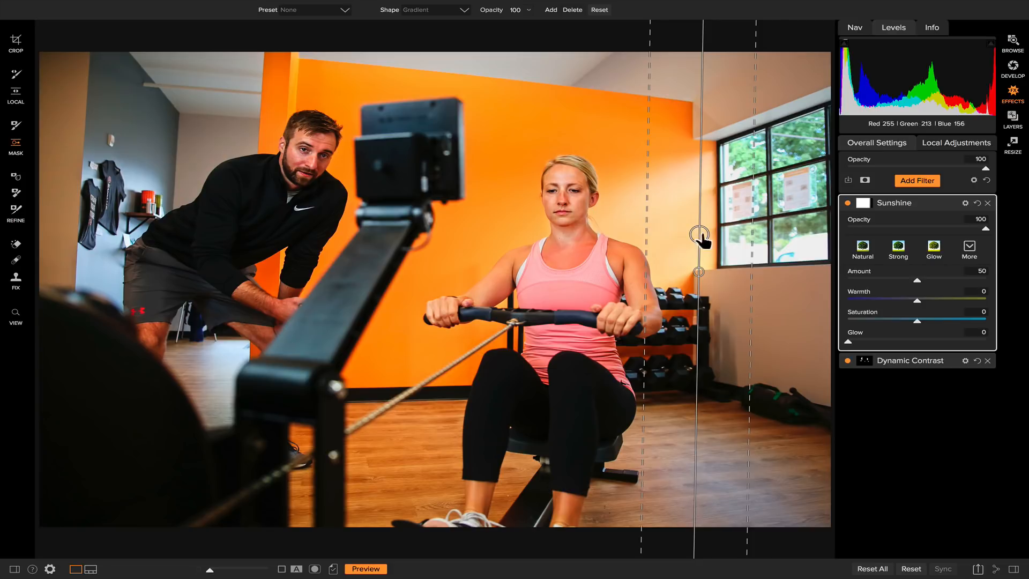
# Step: Set the Sunshine filter's warmth to -30 and saturation to -9, and leave the mask tool
pyautogui.moveTo(918, 304); pyautogui.dragTo(905, 324)
pyautogui.press('z')
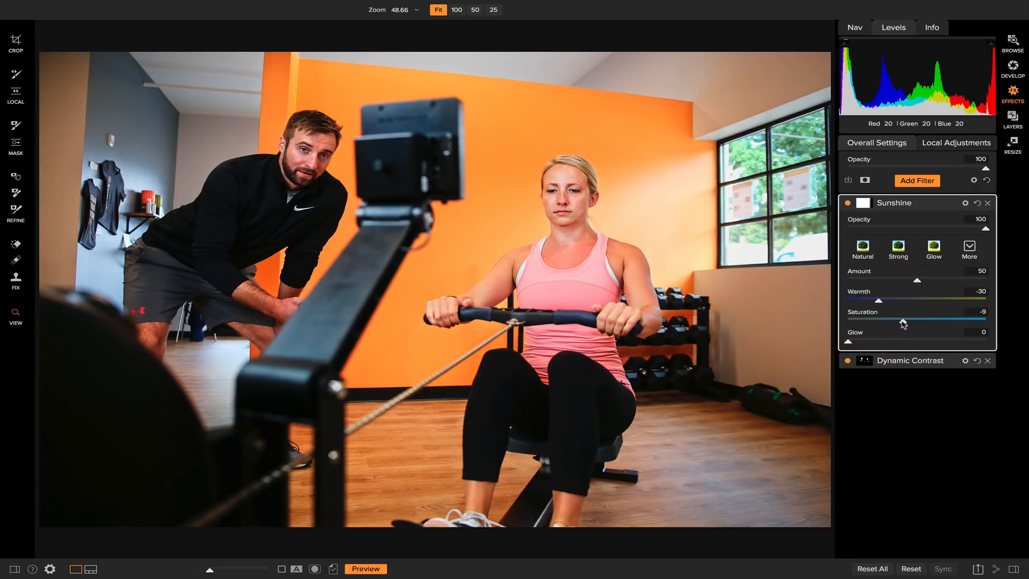
# Step: Add a Vignette filter with the Big Softy preset and shift its center to just below the rowing machine's monitor
pyautogui.click(926, 184)
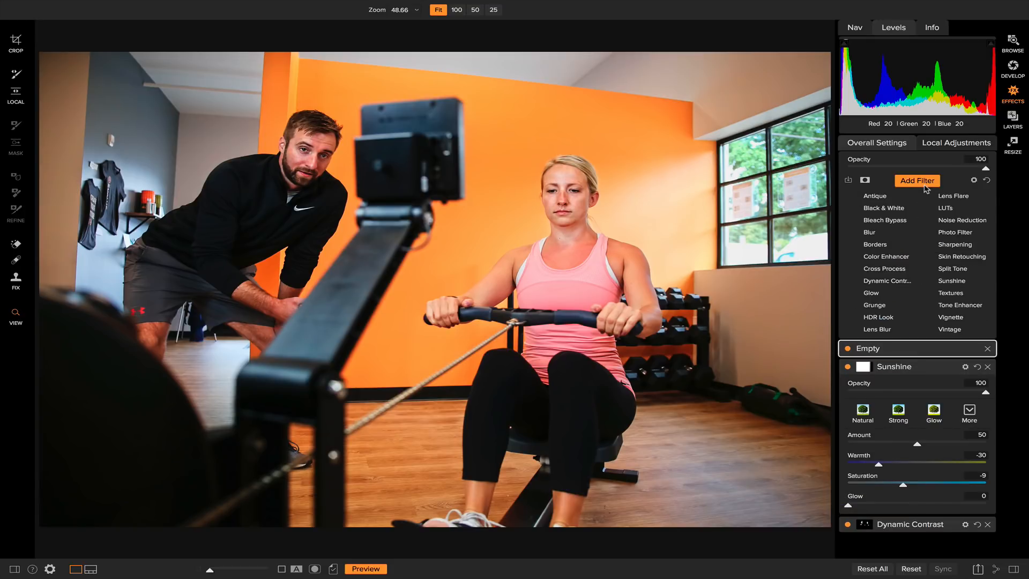
pyautogui.click(958, 320)
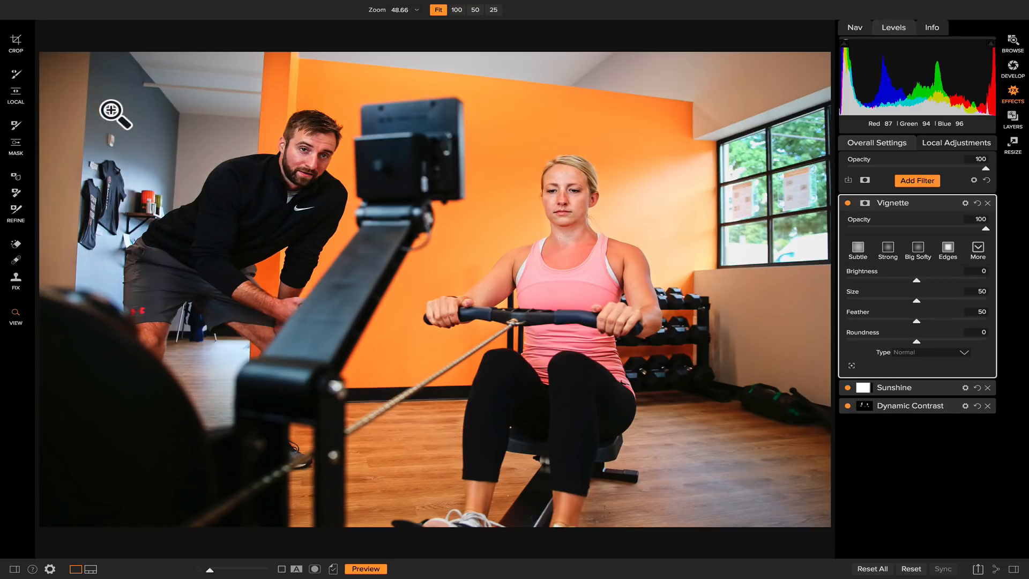
pyautogui.click(918, 249)
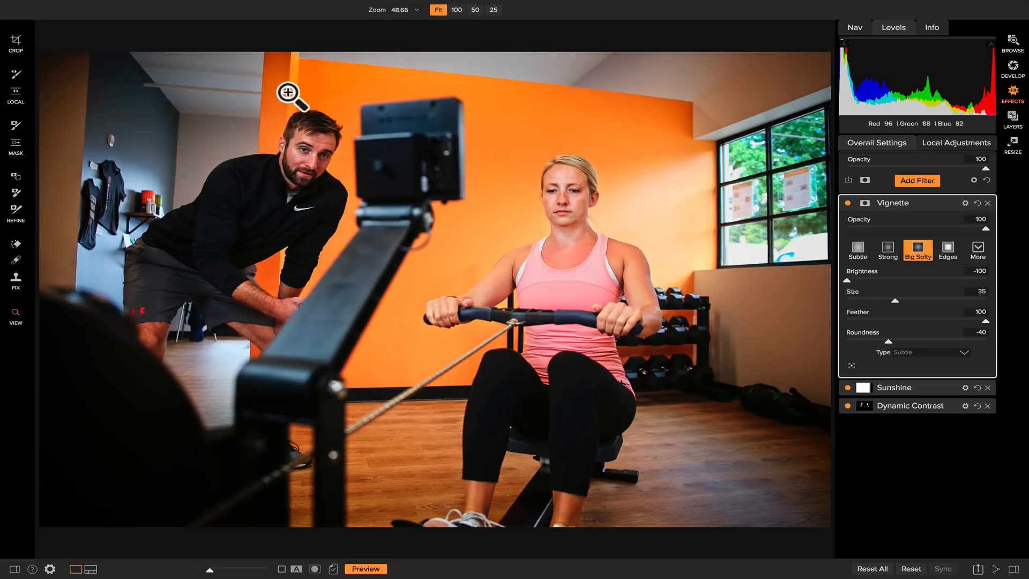
pyautogui.click(852, 368)
pyautogui.moveTo(437, 285); pyautogui.dragTo(397, 237)
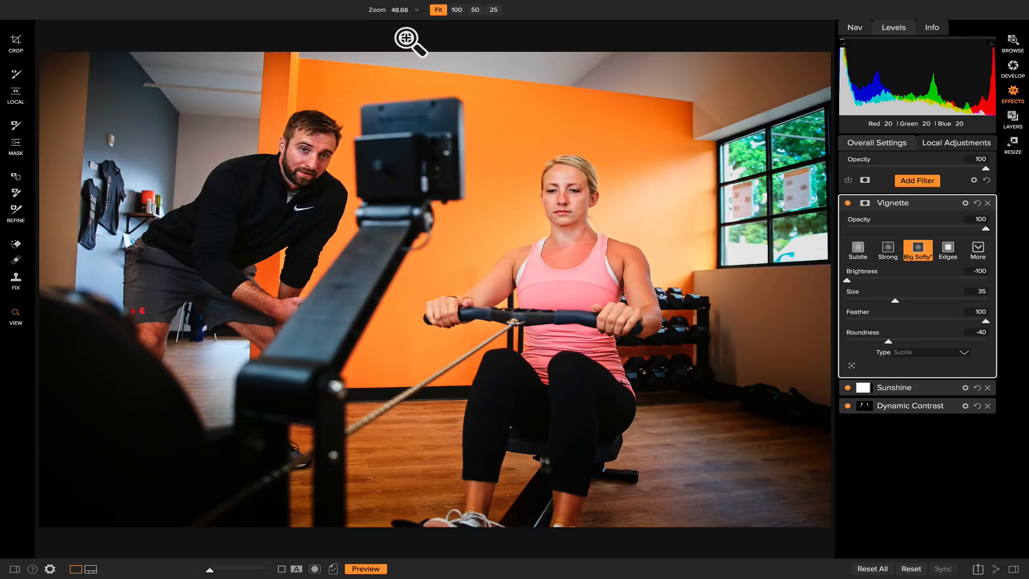
# Step: Compare the edited photo with the original by turning the preview off and on
pyautogui.press('\\')
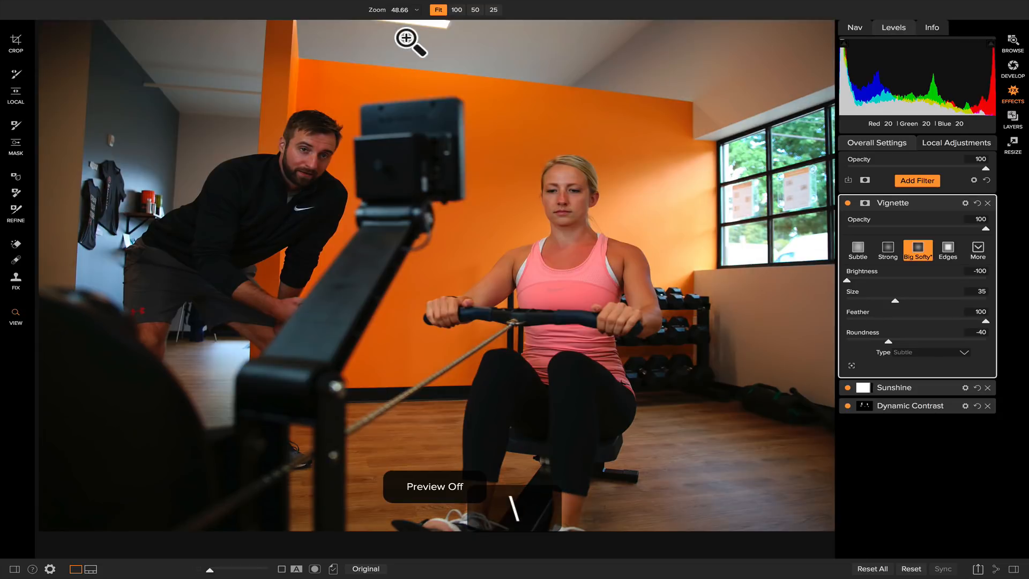
pyautogui.press('\\')
pyautogui.press('\\')
pyautogui.press('\\')
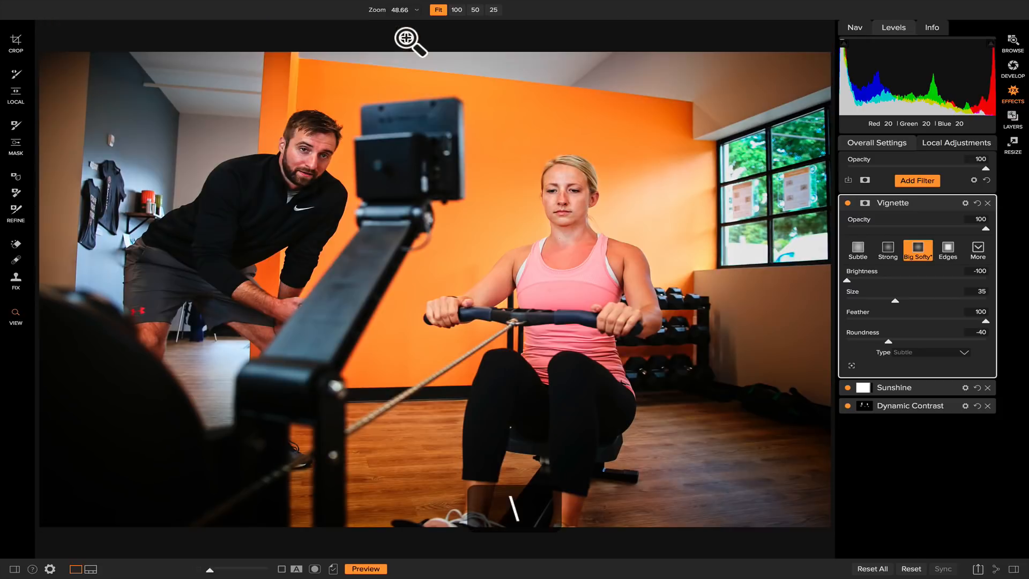